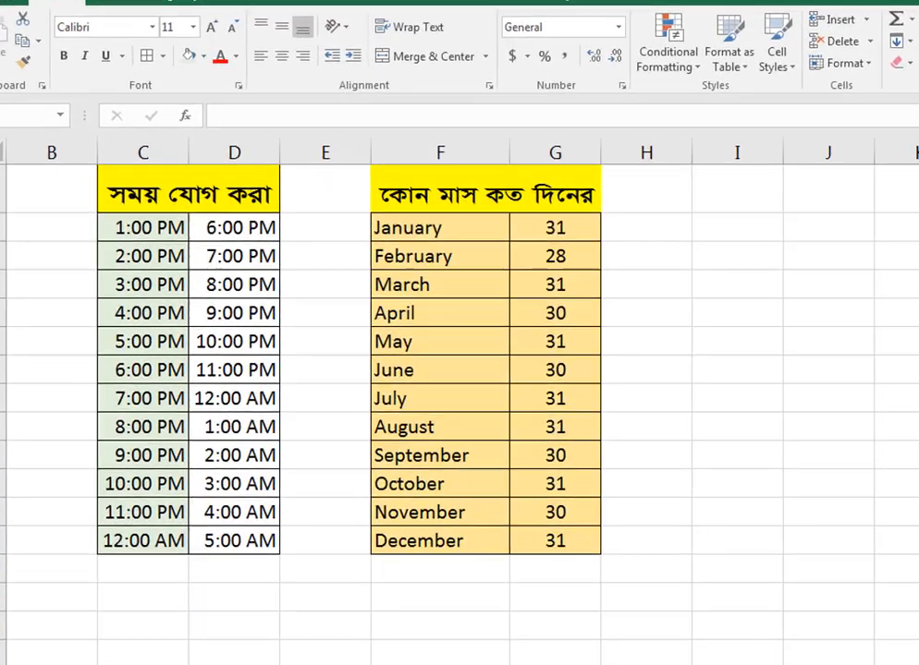
pyautogui.click(878, 637)
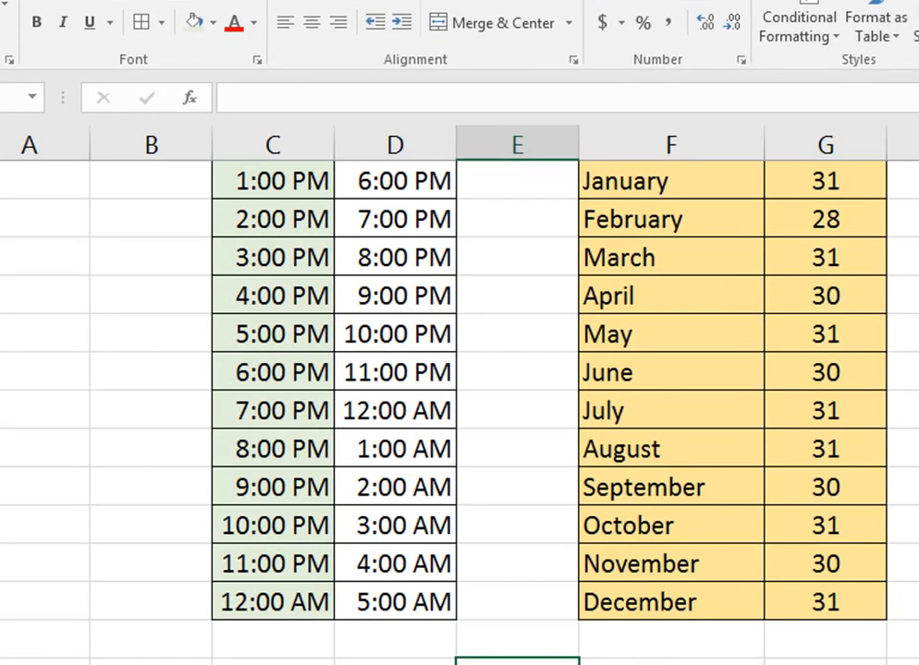
pyautogui.scroll(1, 518, 397)
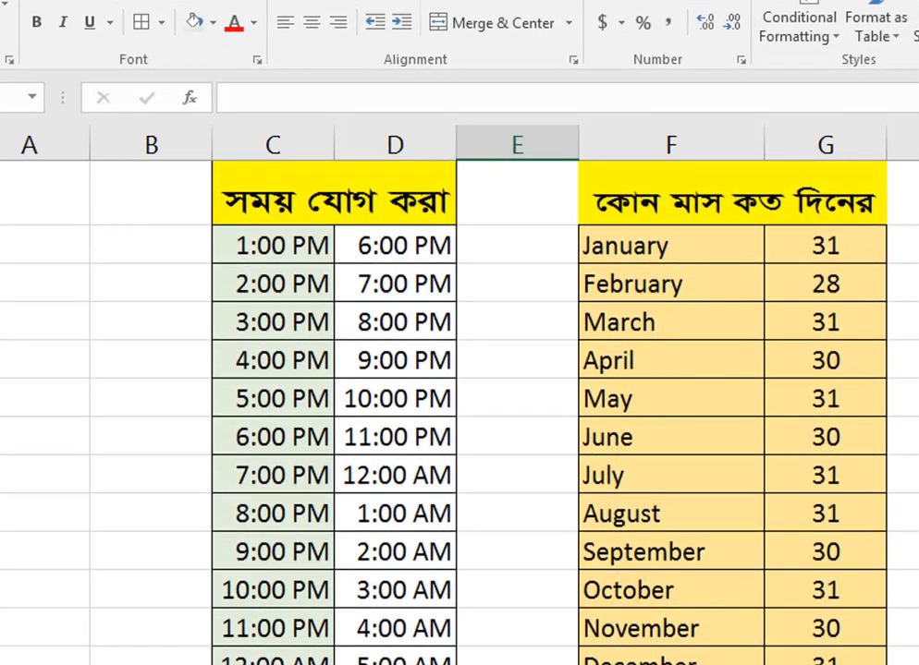
pyautogui.hscroll(1, 459, 398)
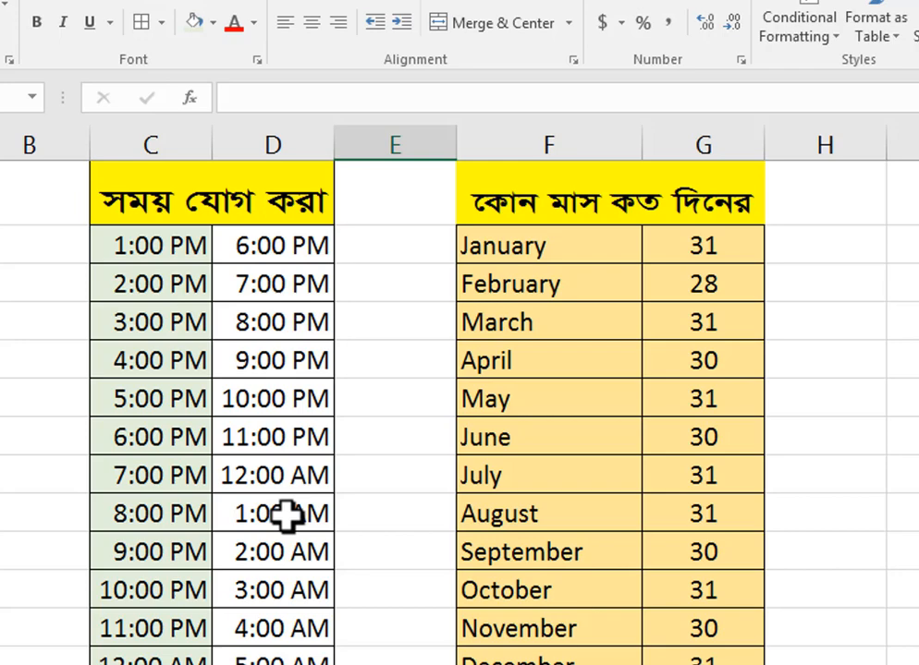
# Clear the day counts beside all twelve months in G2:G13.
pyautogui.click(605, 250)
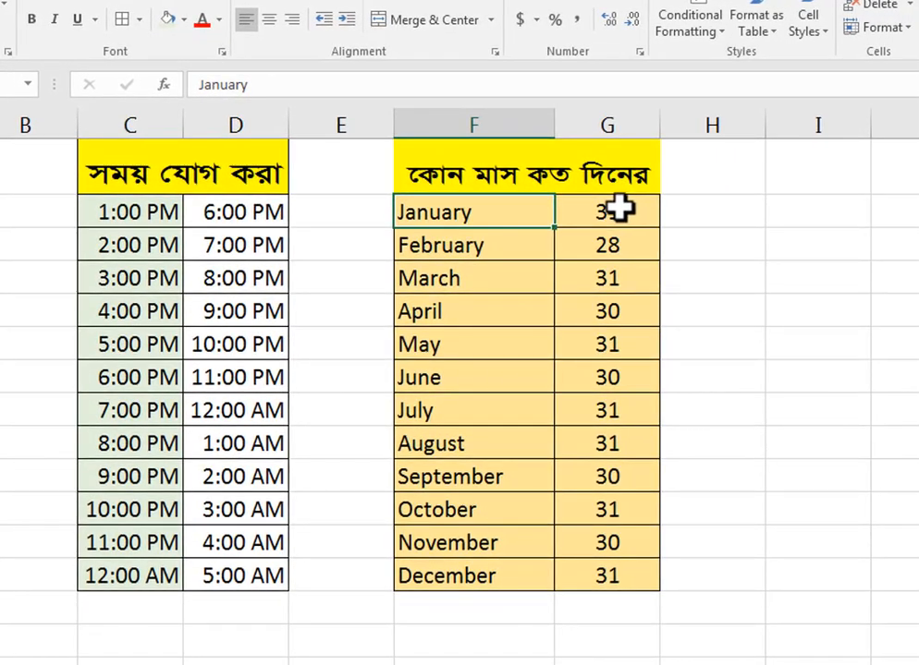
pyautogui.moveTo(617, 210); pyautogui.dragTo(619, 578)
pyautogui.press('Delete')
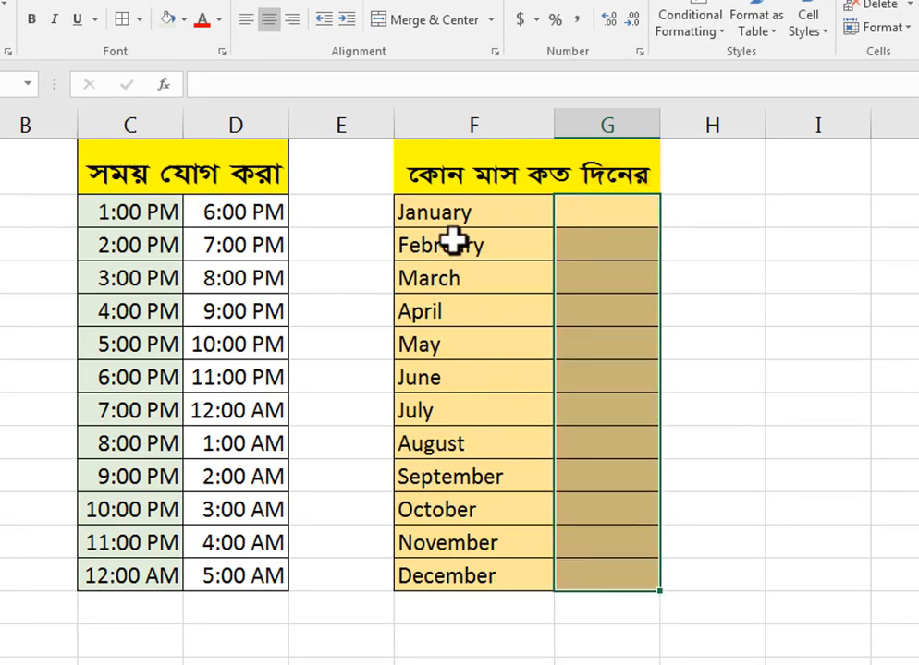
# Examine the month names in column F, the start time in C2 and the time-addition formula in D2.
pyautogui.moveTo(455, 213); pyautogui.dragTo(457, 244)
pyautogui.moveTo(469, 377); pyautogui.dragTo(486, 550)
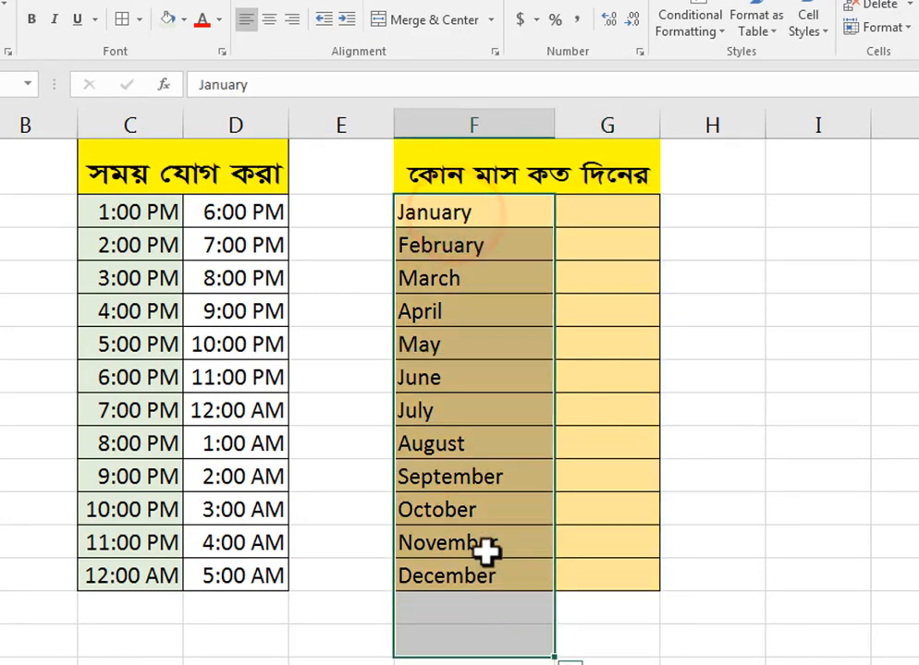
pyautogui.click(474, 418)
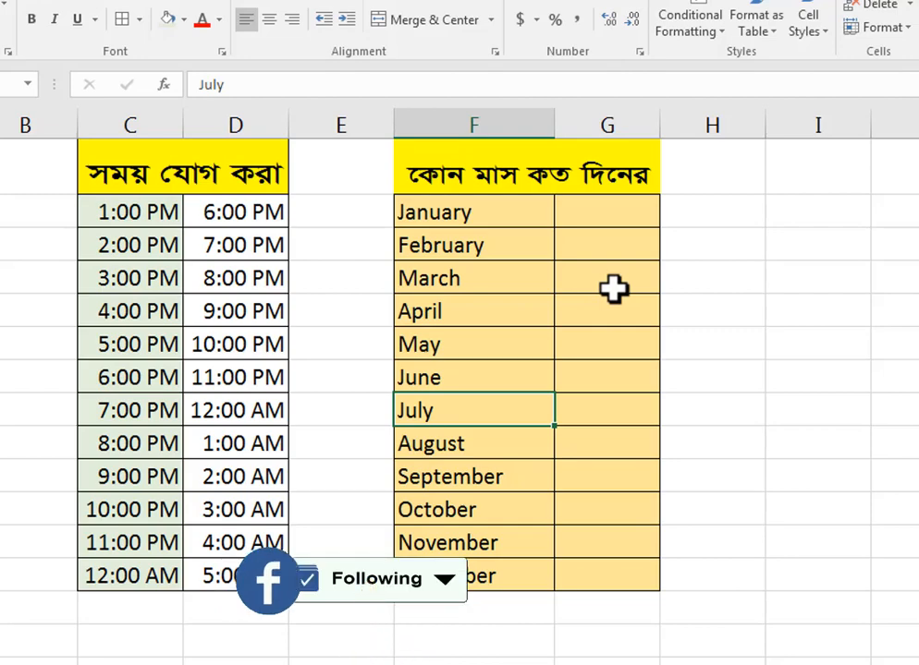
pyautogui.doubleClick(132, 213)
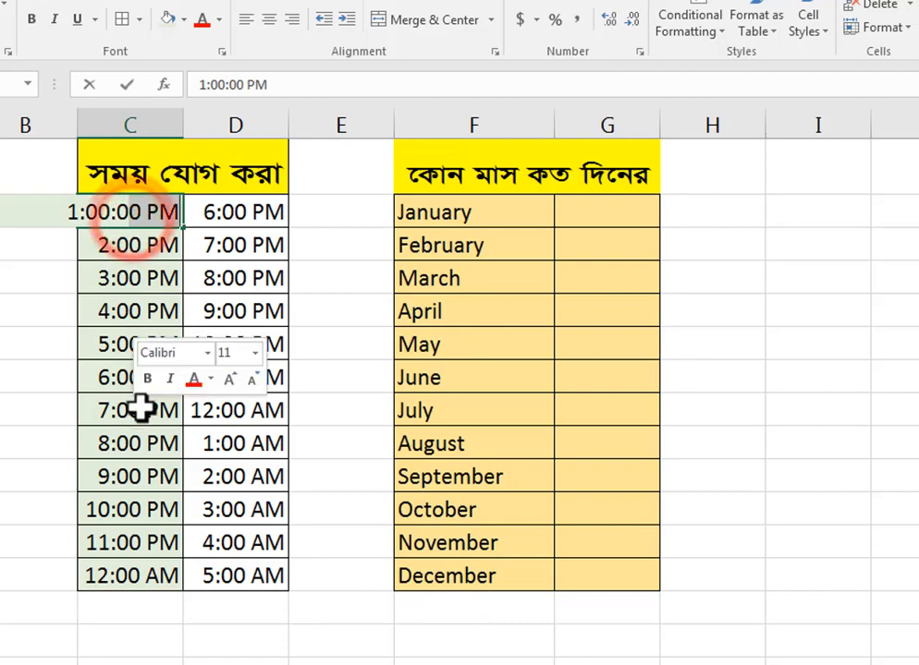
pyautogui.click(160, 251)
pyautogui.click(248, 210)
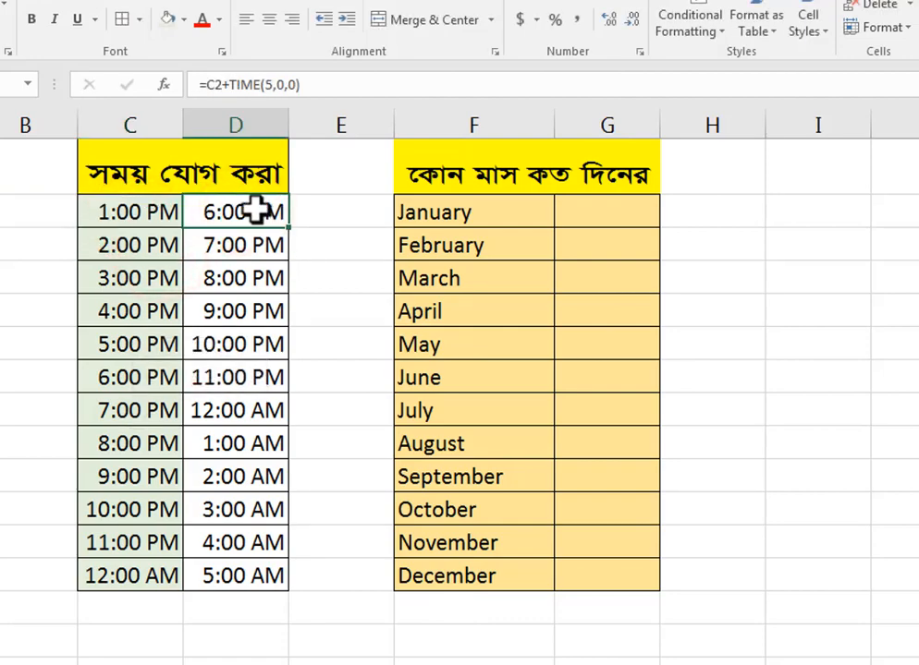
pyautogui.doubleClick(260, 211)
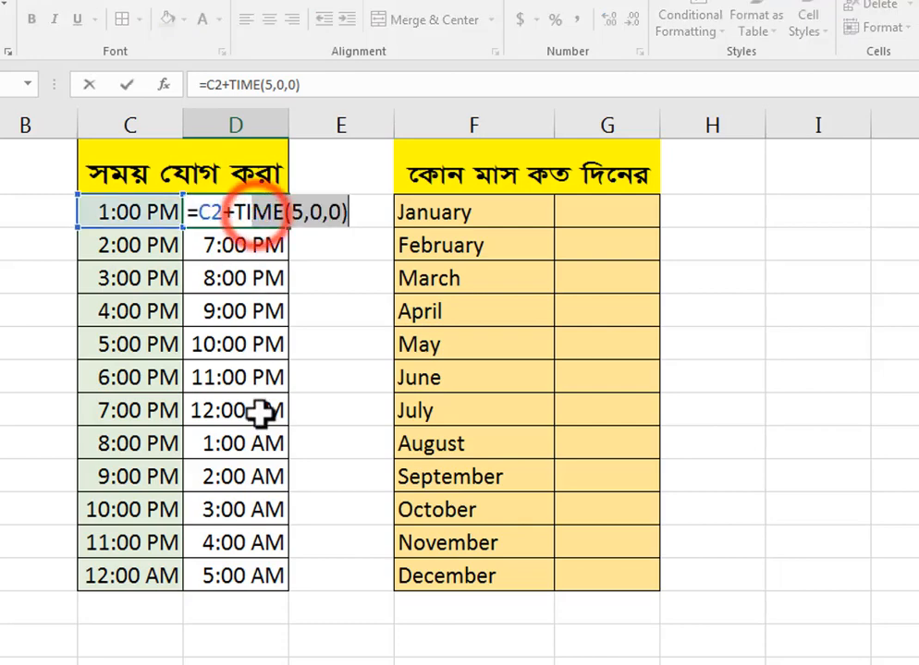
pyautogui.click(272, 300)
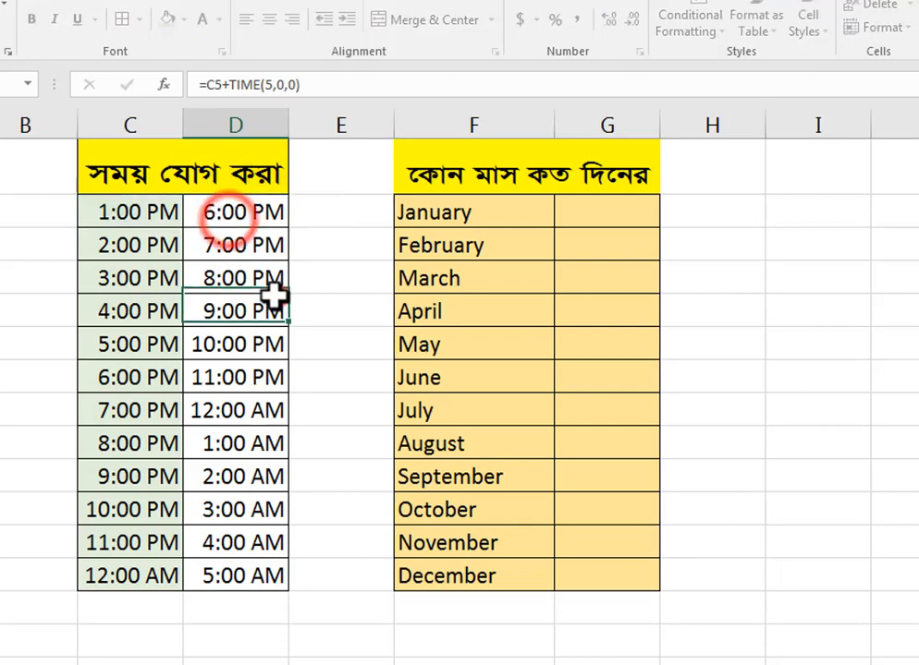
# Empty the calculated times in D2:D13.
pyautogui.hotkey('ctrl', 'z')
pyautogui.hotkey('ctrl', 'z')
pyautogui.hotkey('ctrl', 'z')
# Enter the formula =C2+TIME(5,0,0) in D2 to add five hours to the first start time.
pyautogui.click(258, 213)
pyautogui.write('=')
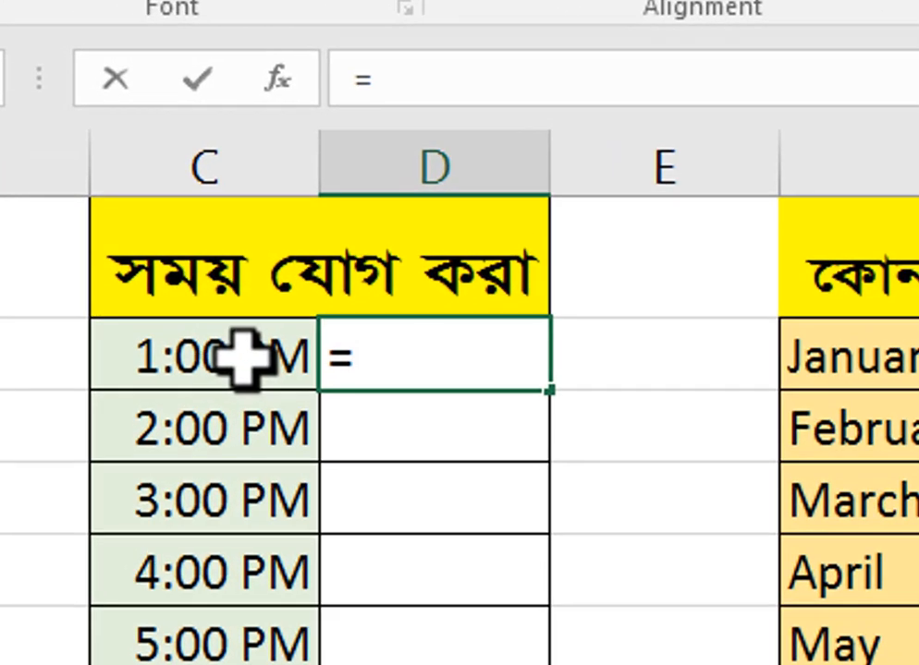
pyautogui.click(148, 214)
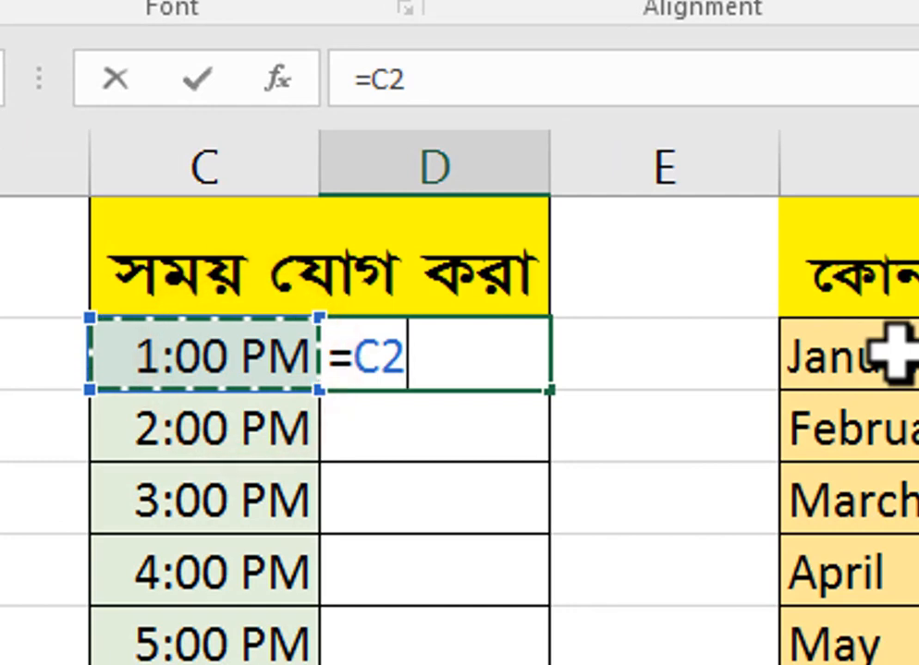
pyautogui.write('+')
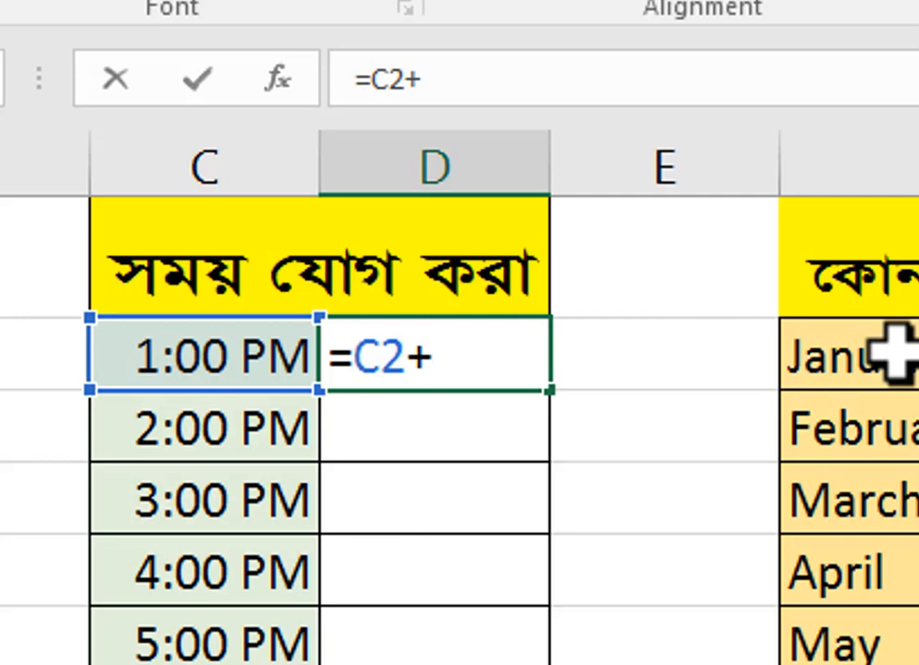
pyautogui.write('U')
pyautogui.press('BackSpace')
pyautogui.write('TIME(')
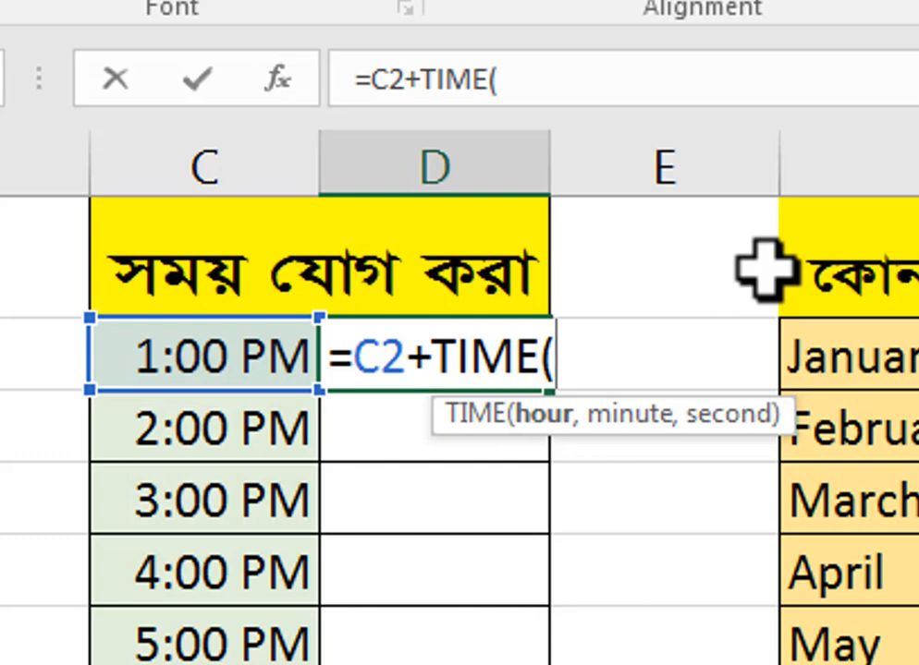
pyautogui.write('5')
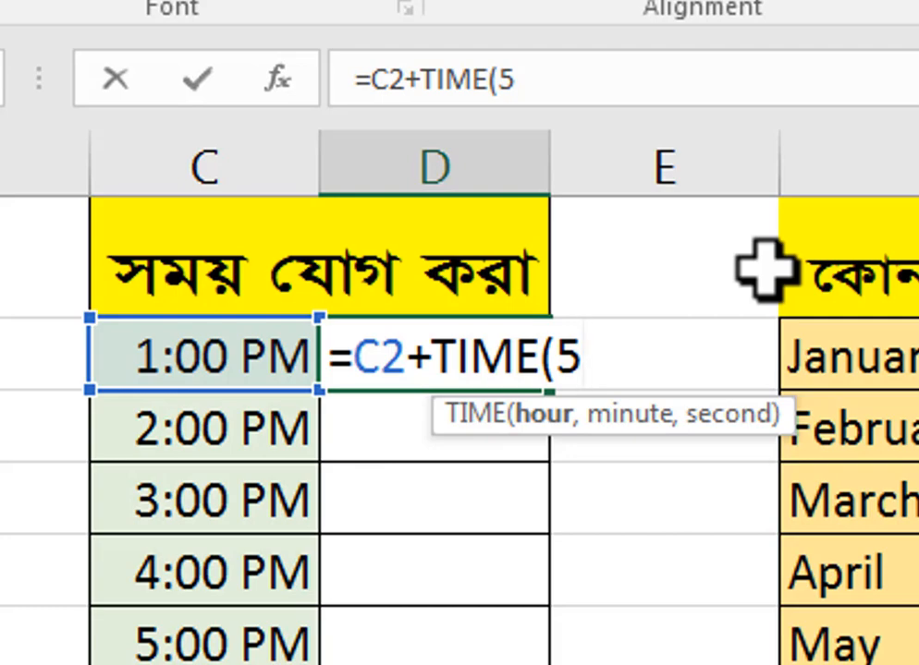
pyautogui.write(',')
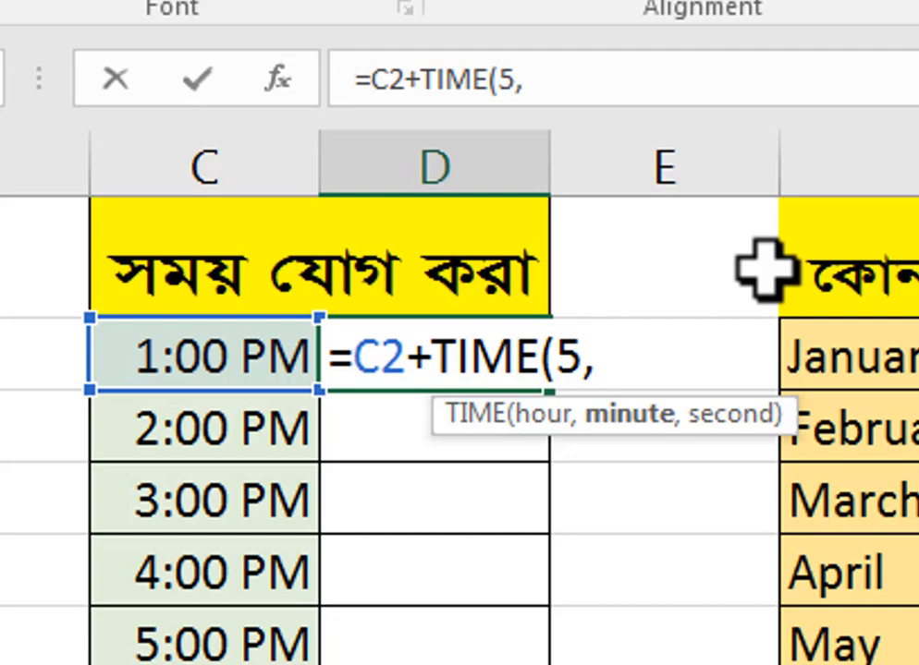
pyautogui.write('0')
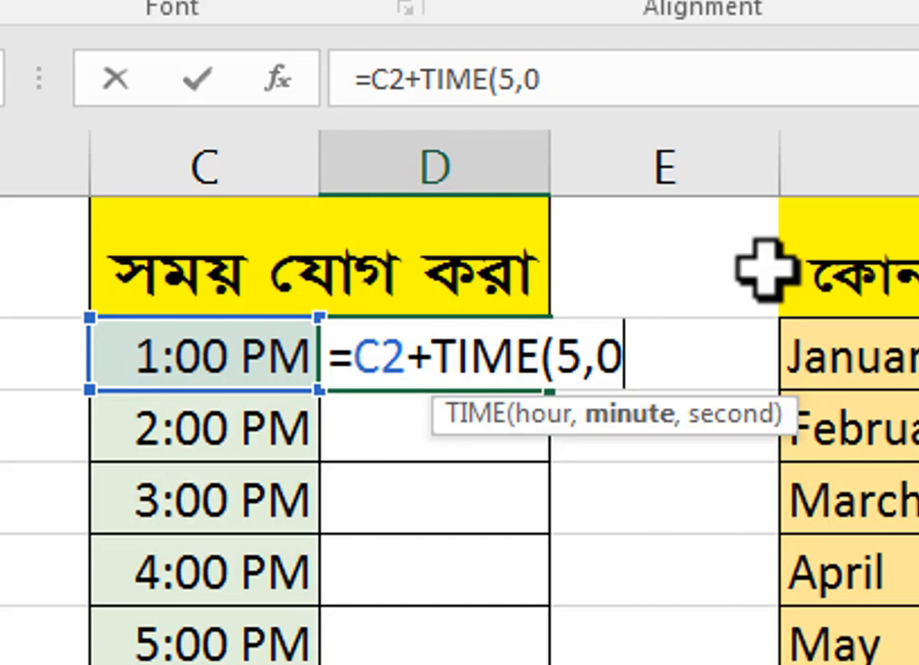
pyautogui.write(',')
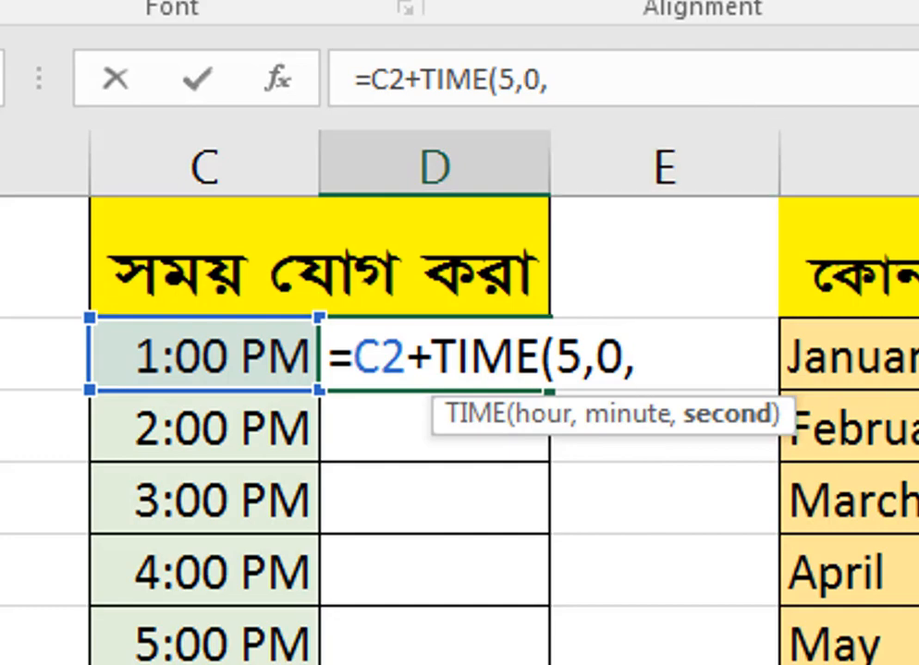
pyautogui.write('0')
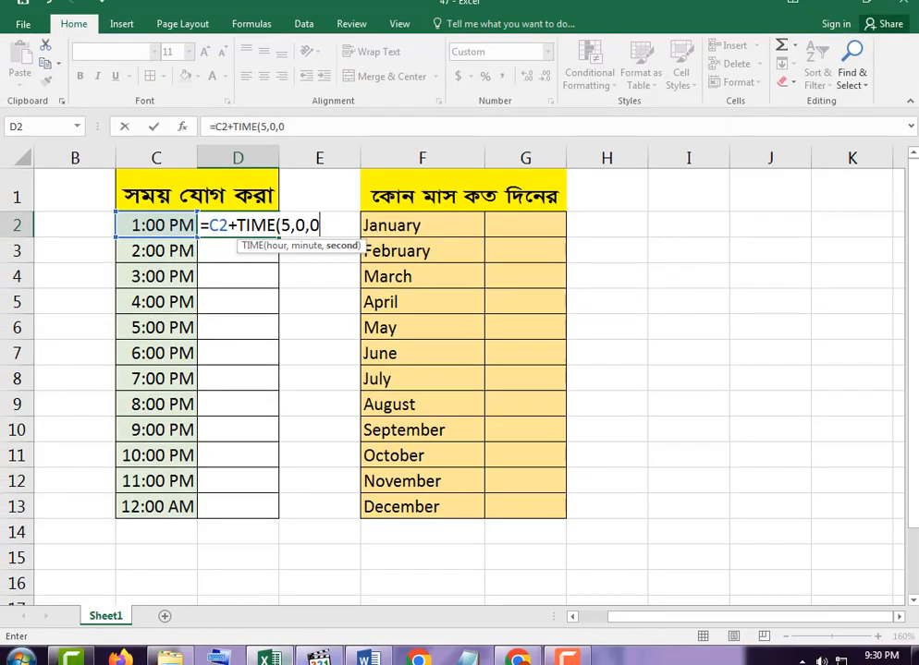
pyautogui.write(')')
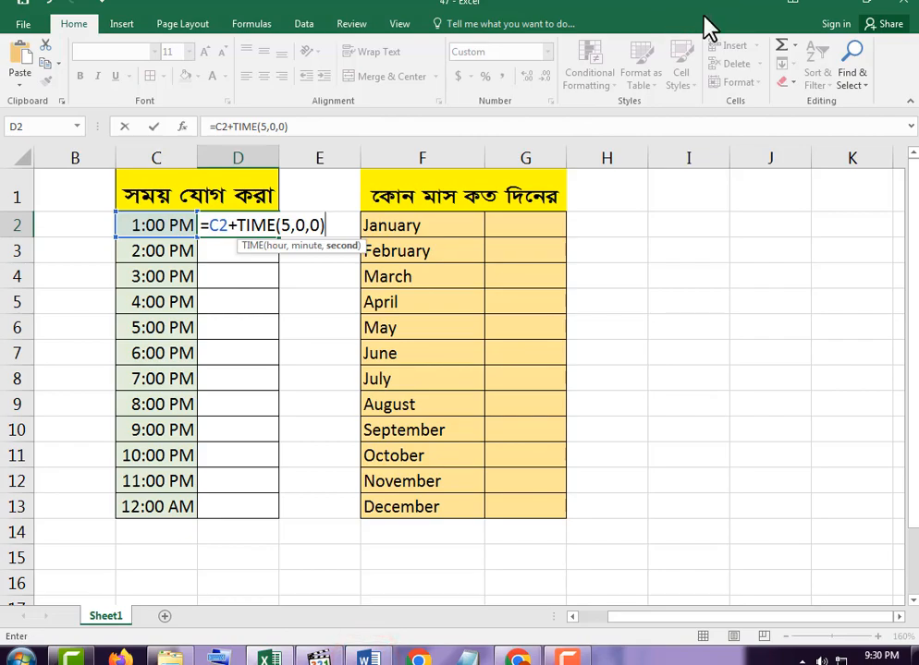
pyautogui.press('Return')
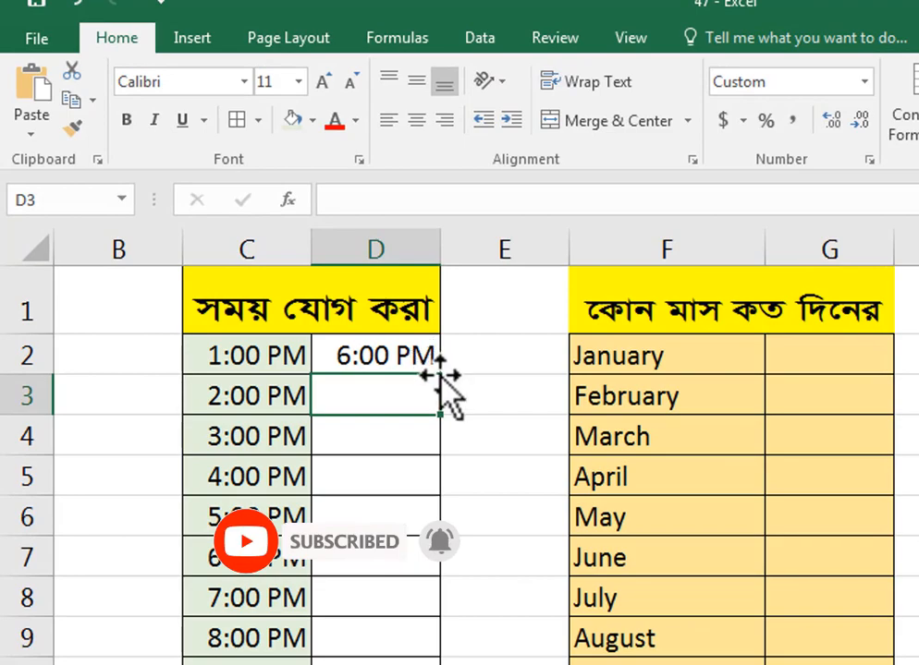
# Fill the time-addition formula from D2 down to D13.
pyautogui.click(425, 358)
pyautogui.moveTo(441, 375); pyautogui.dragTo(471, 664)
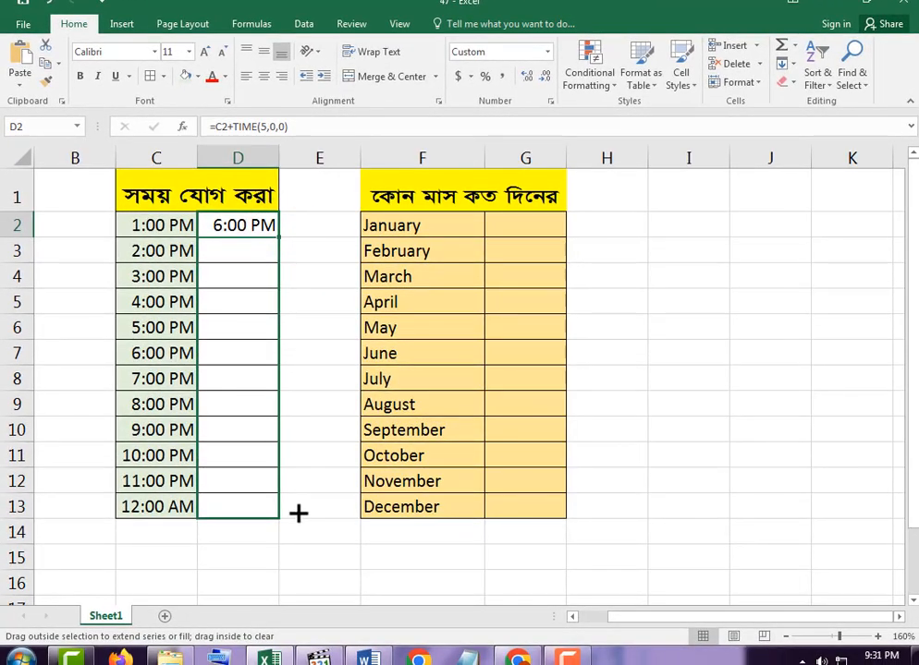
pyautogui.moveTo(299, 514); pyautogui.dragTo(299, 514)
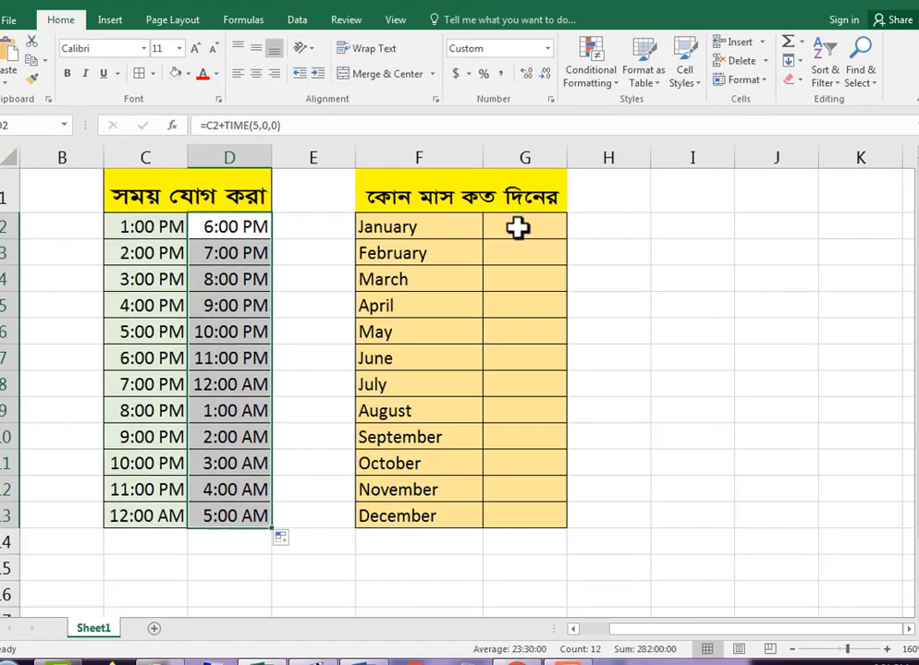
# Start a formula in G2 for January that nests the EOMONTH function inside DAY.
pyautogui.click(518, 227)
pyautogui.write('=')
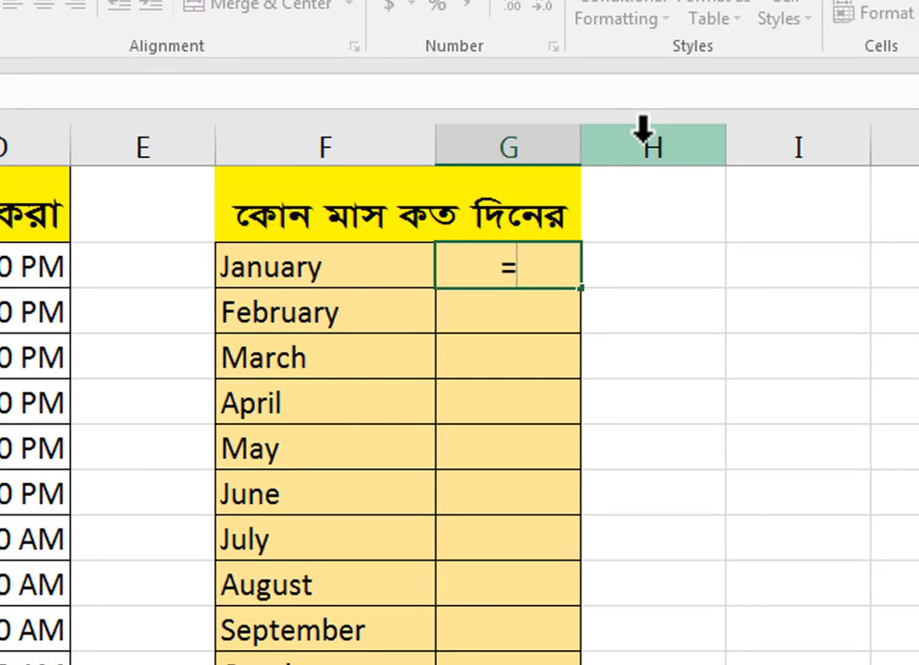
pyautogui.write('day')
pyautogui.press('Tab')
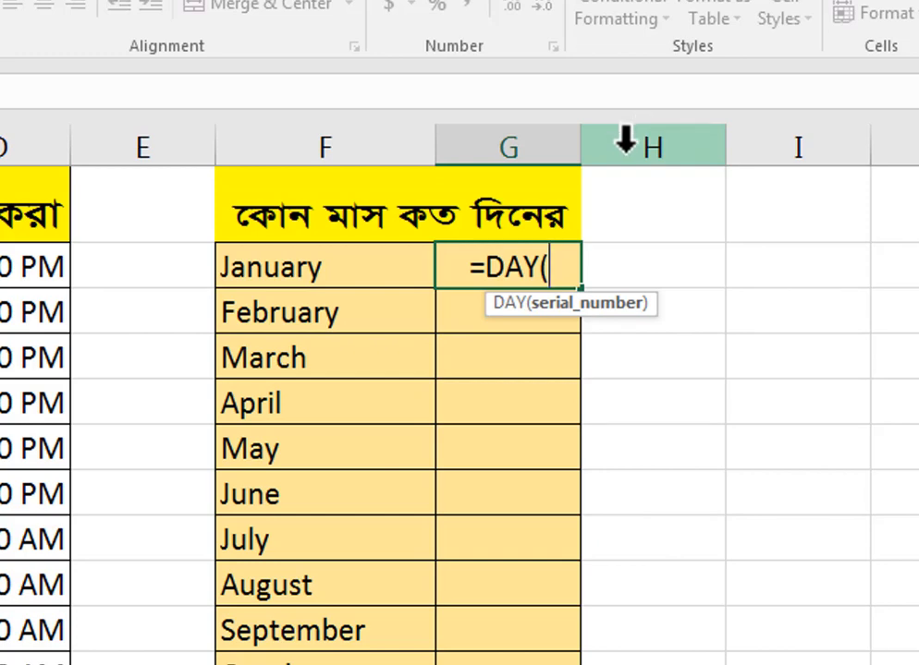
pyautogui.write('eo')
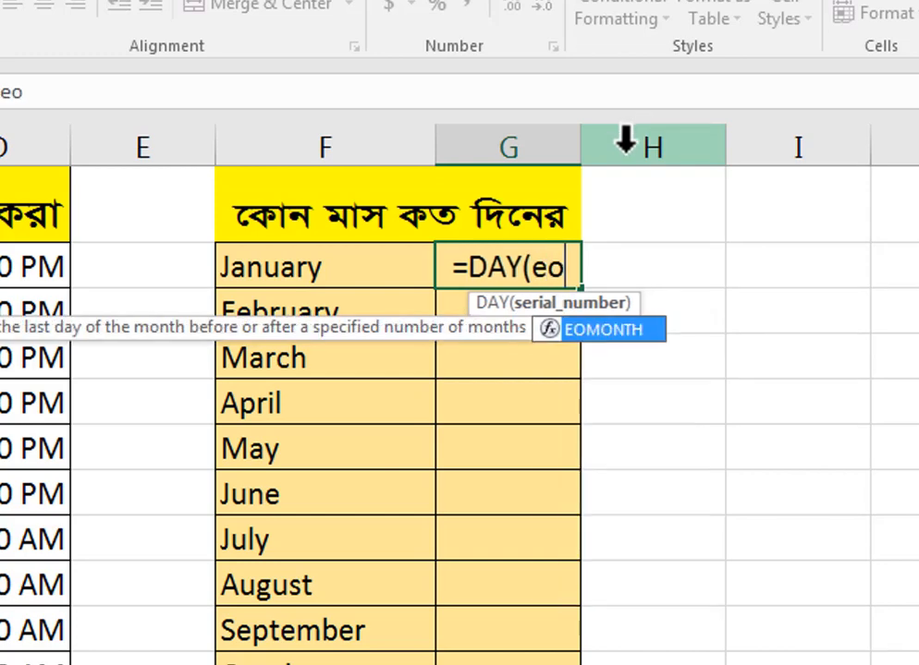
pyautogui.press('Tab')
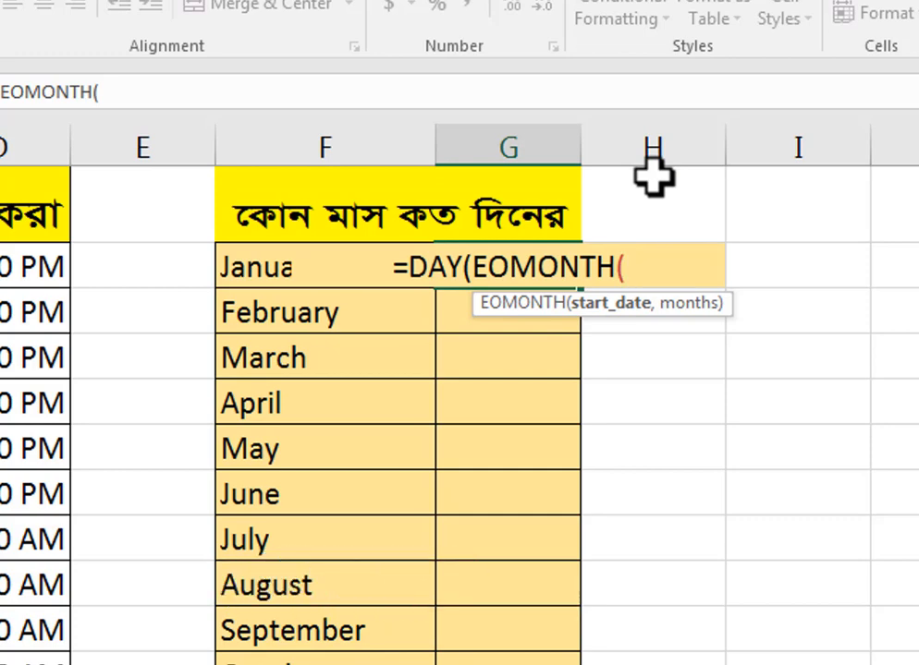
# Enter 1&F2 as the start date of the EOMONTH function, joining the day with the January cell.
pyautogui.write('1')
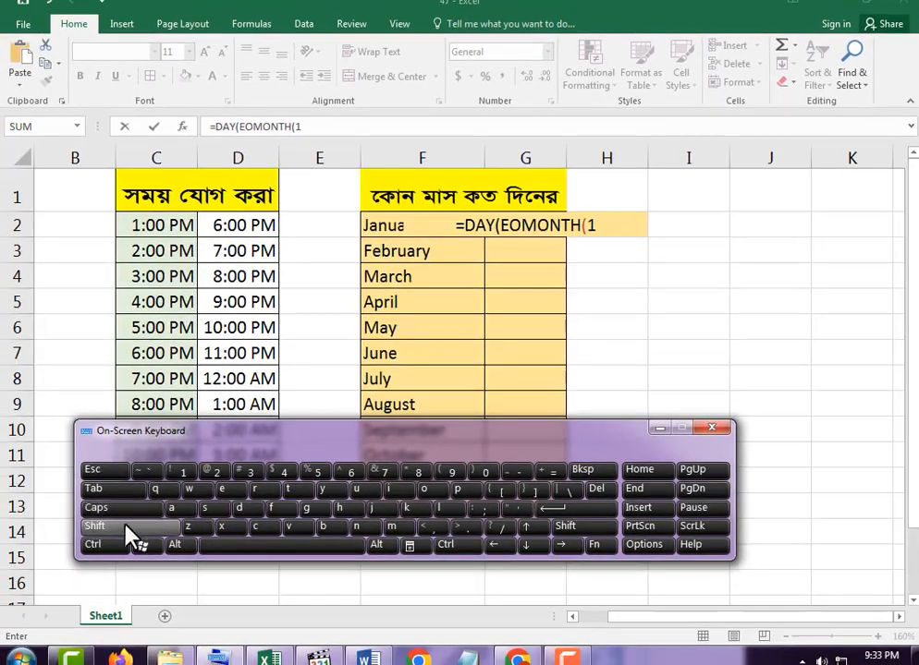
pyautogui.click(126, 531)
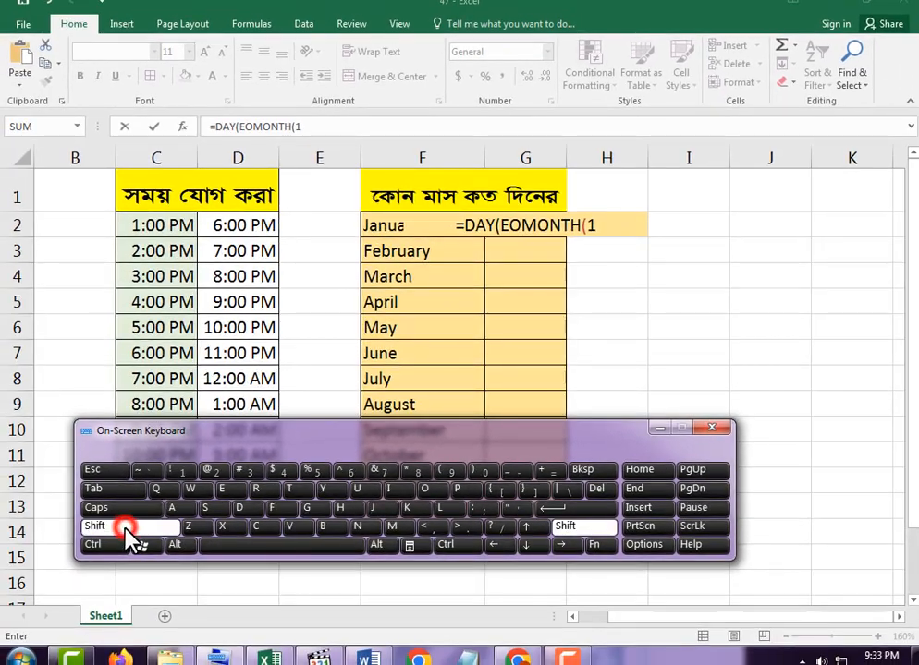
pyautogui.click(383, 477)
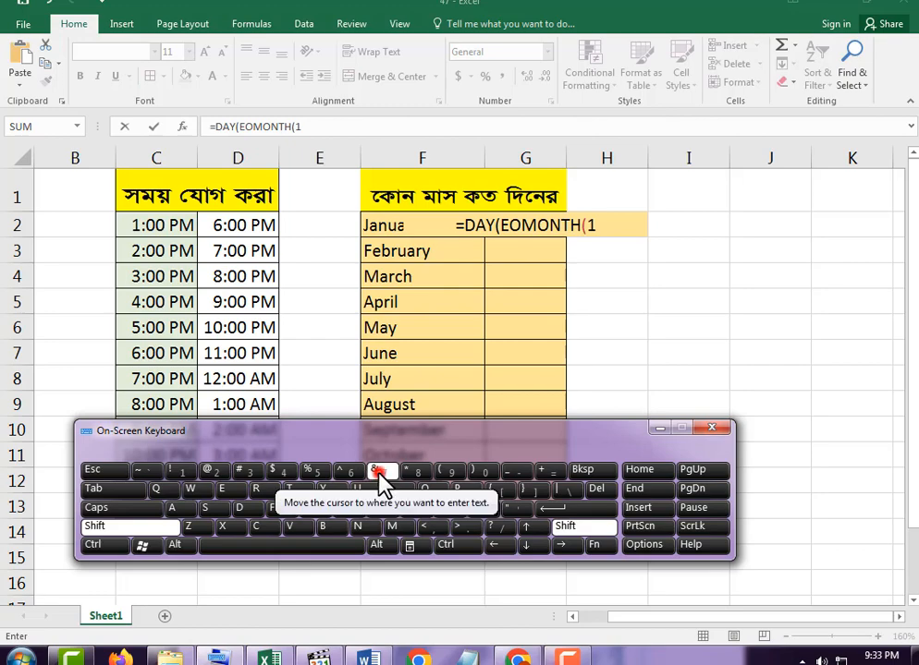
pyautogui.click(617, 225)
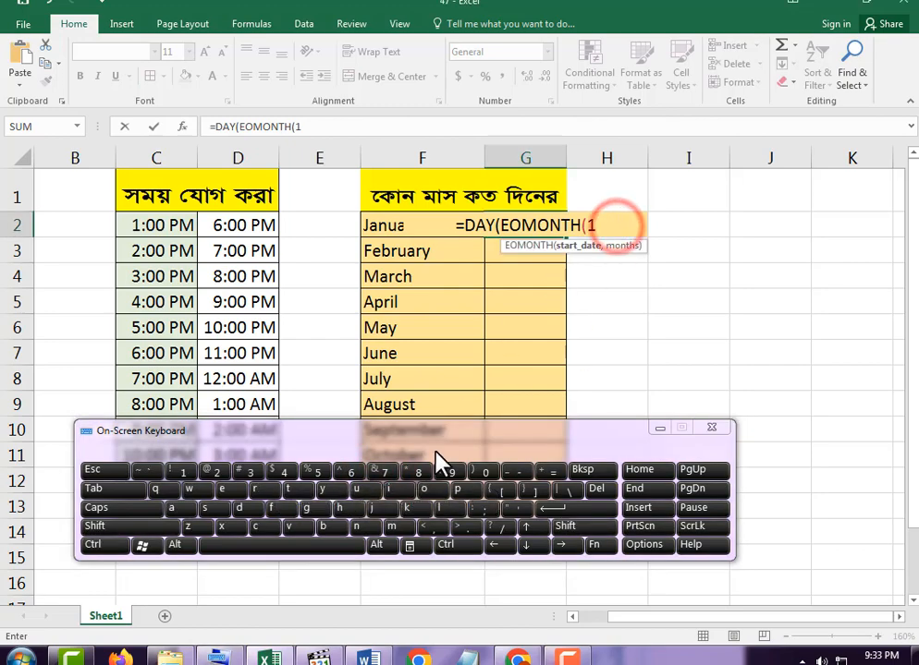
pyautogui.click(98, 526)
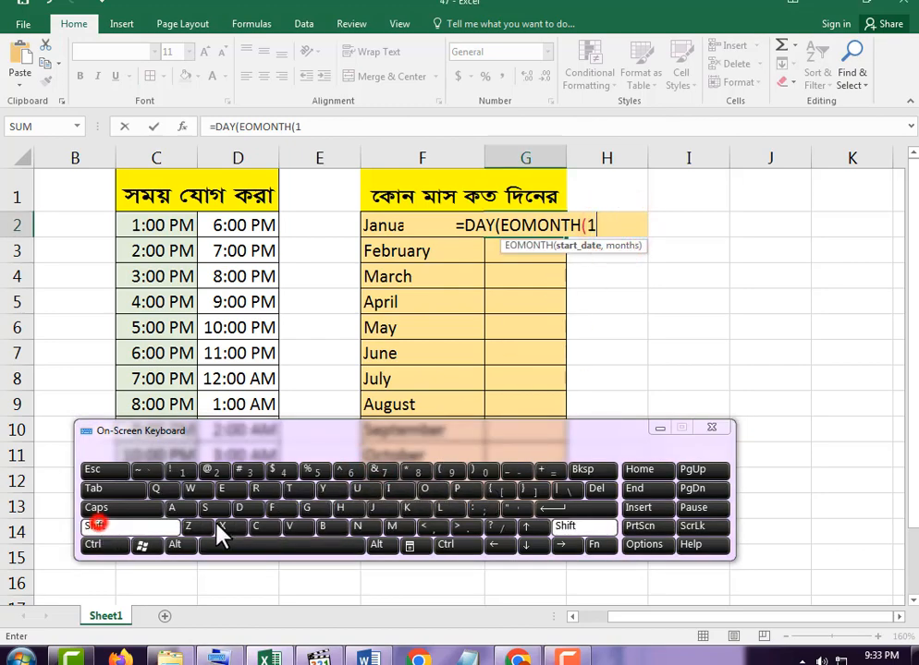
pyautogui.click(382, 472)
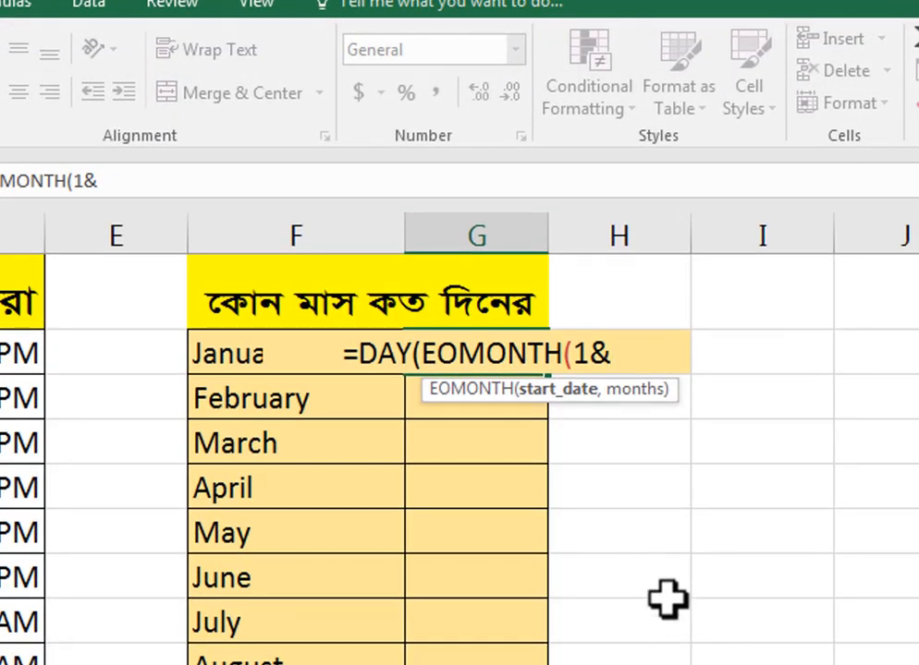
pyautogui.click(233, 354)
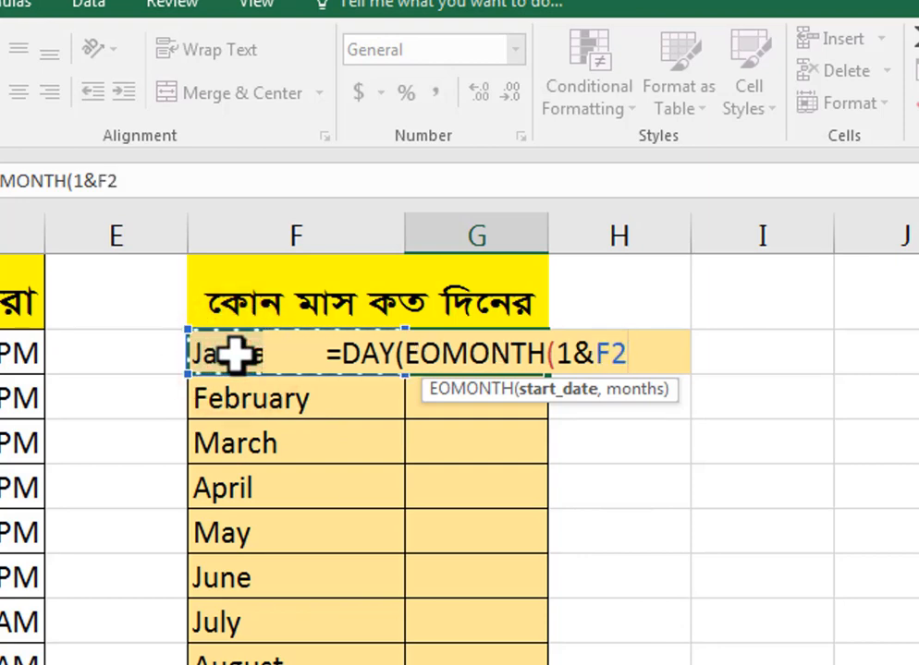
# Complete the G2 formula as =DAY(EOMONTH(1&F2,0)), with 0 as the months argument.
pyautogui.write(',')
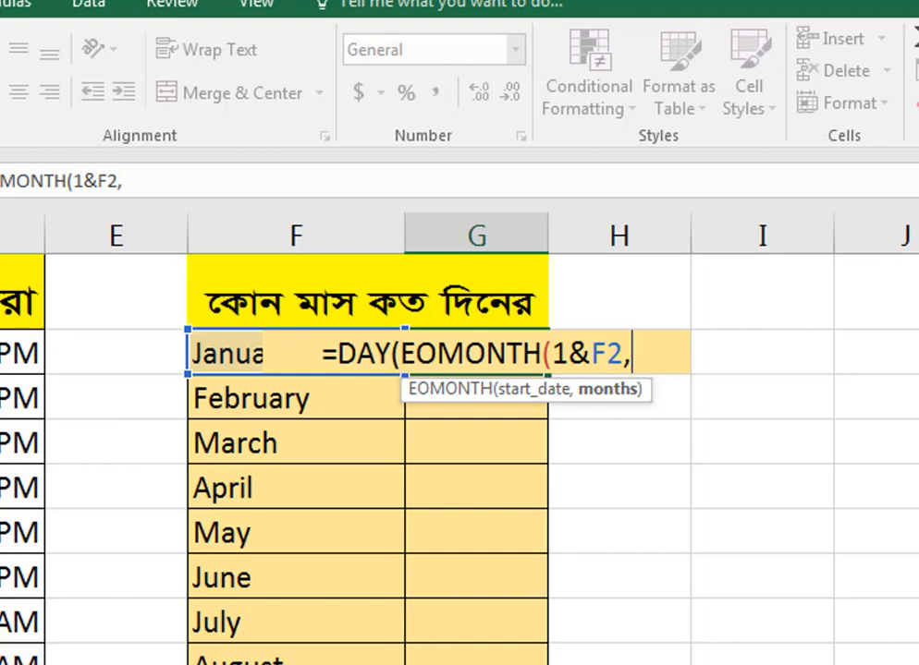
pyautogui.write('0')
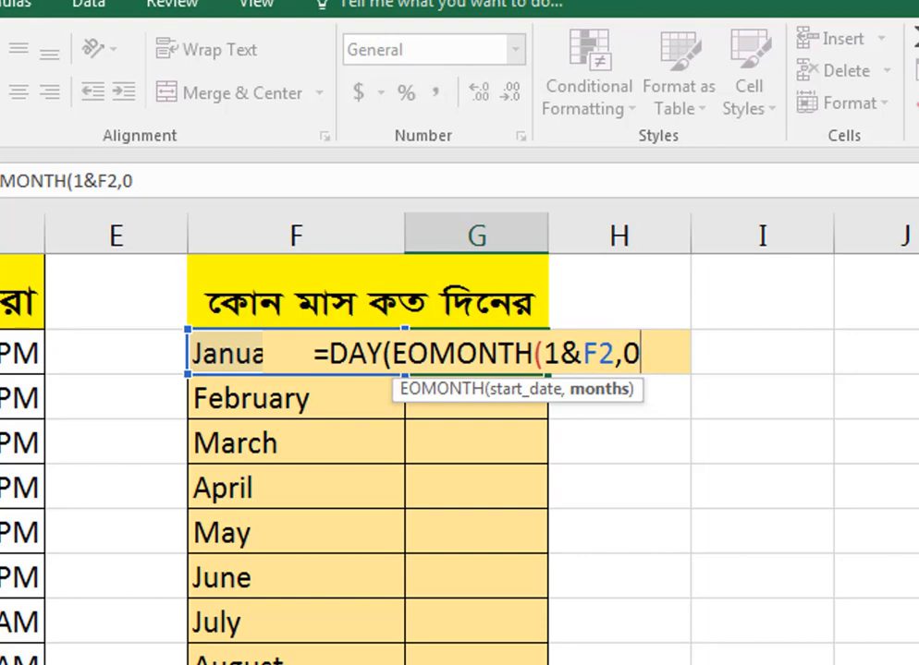
pyautogui.write(')')
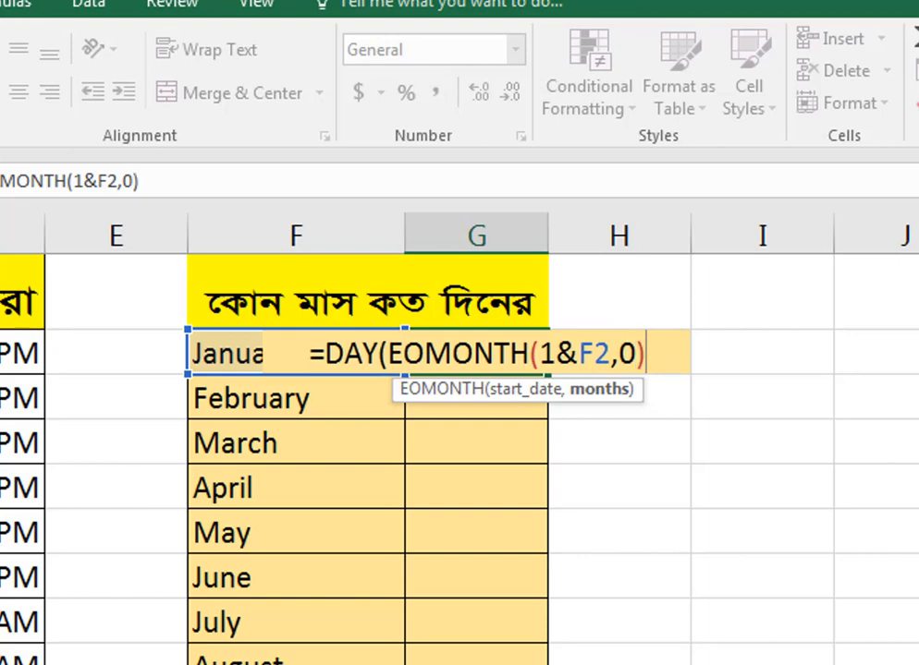
pyautogui.write(')')
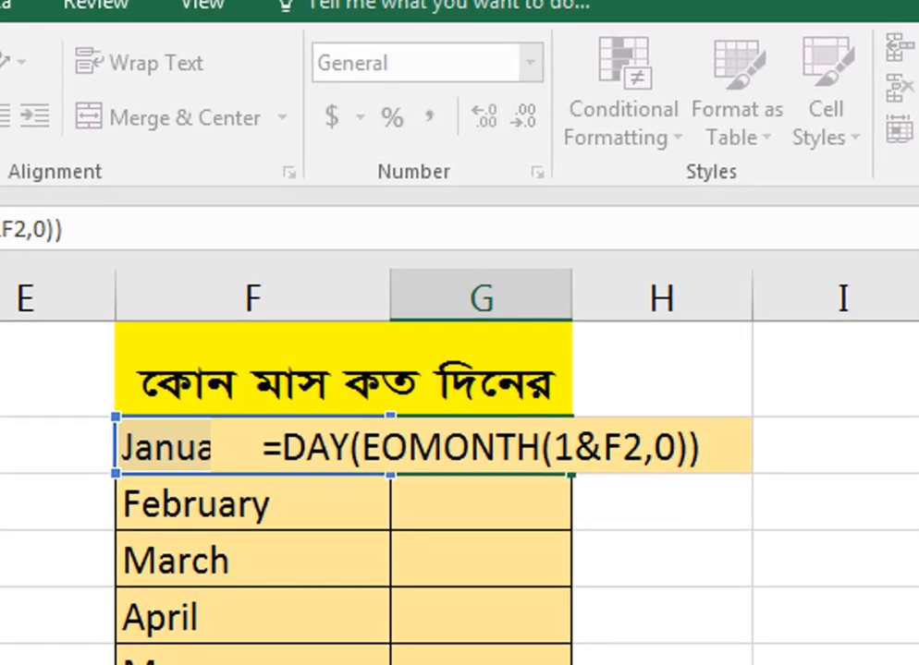
pyautogui.press('Return')
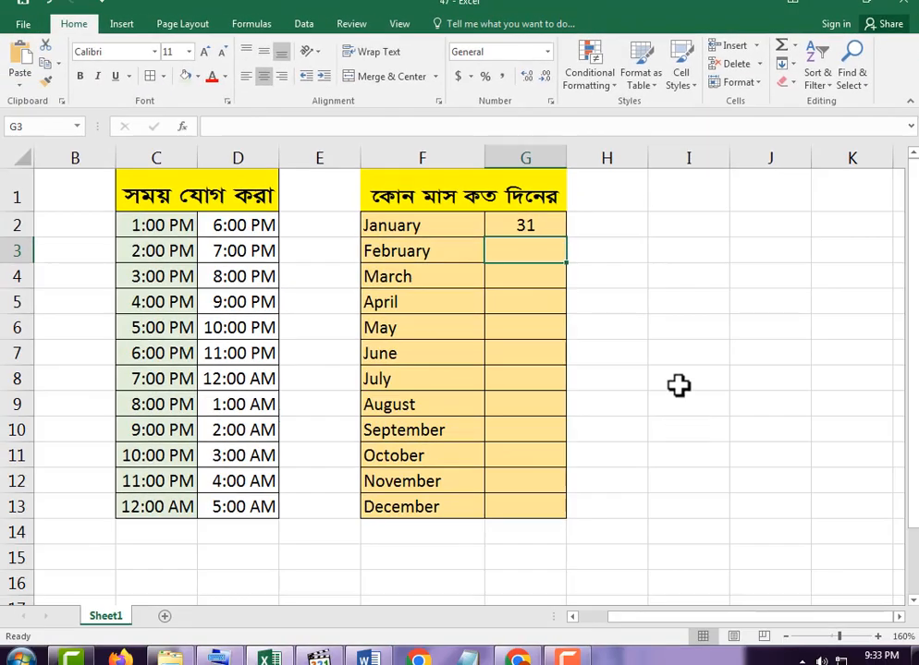
# Fill the days-in-month formula from G2 down to G13 for all months through December.
pyautogui.click(547, 228)
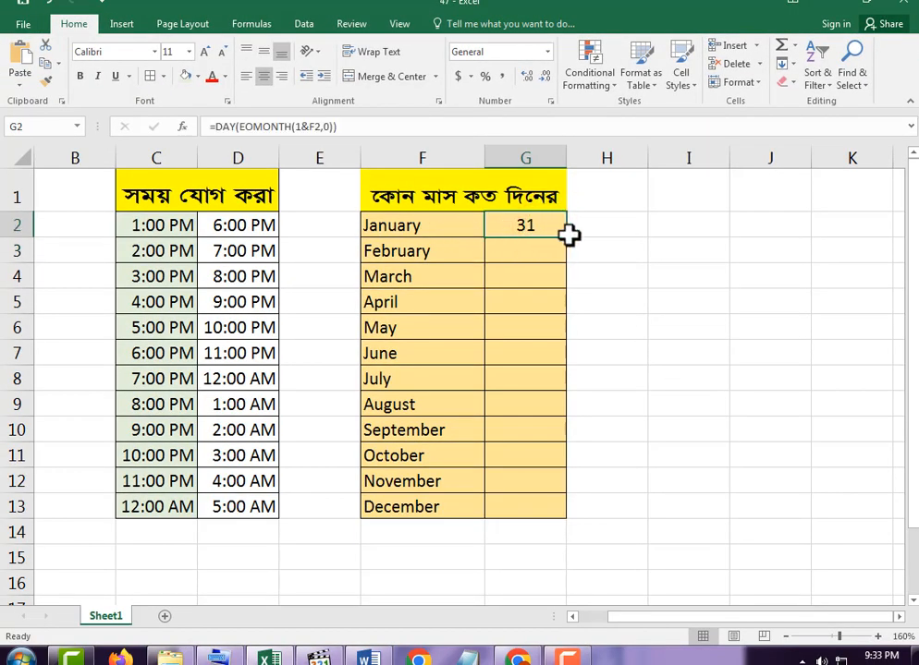
pyautogui.click(878, 657)
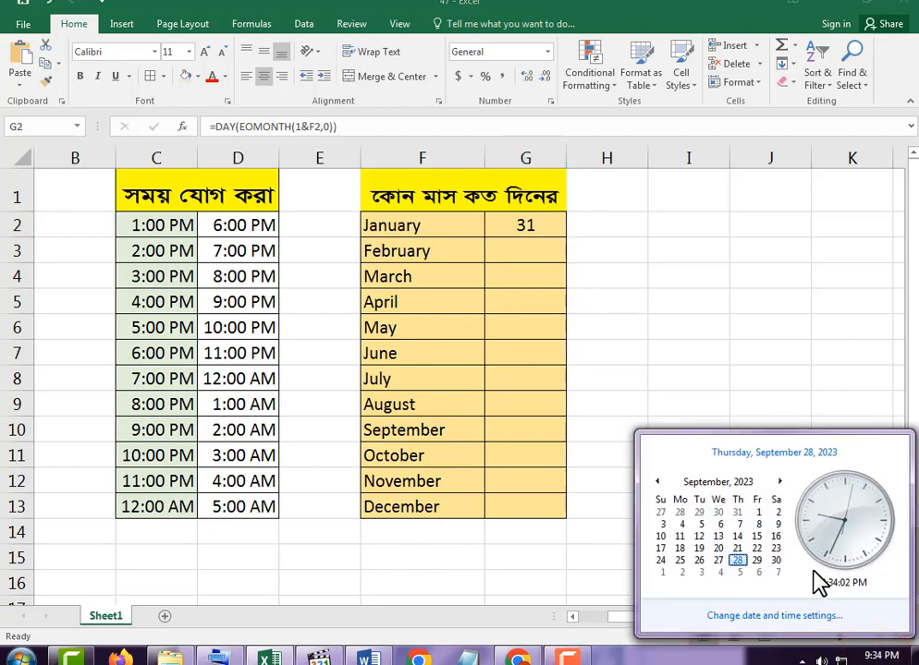
pyautogui.click(547, 228)
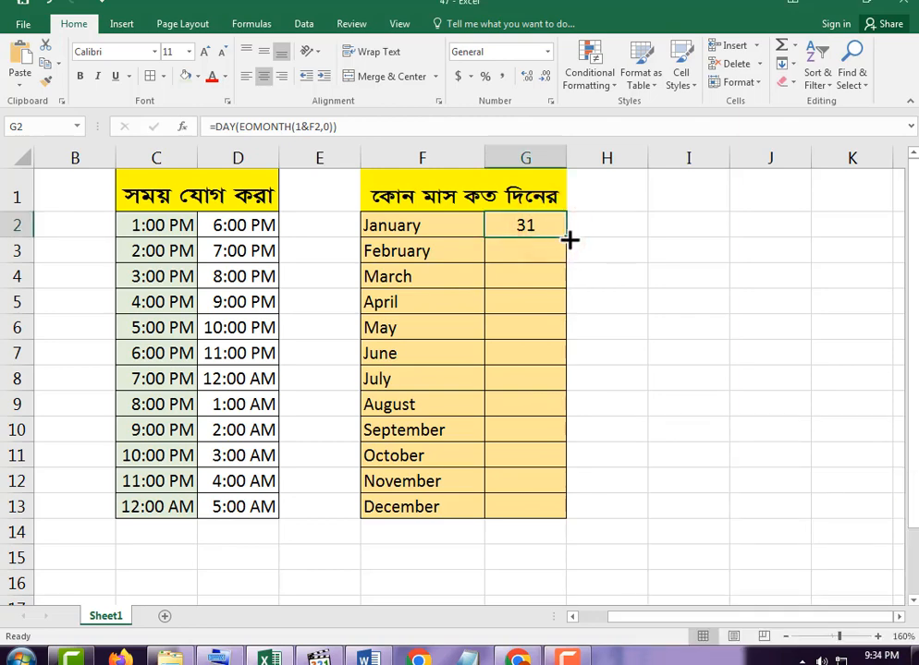
pyautogui.moveTo(570, 240)
pyautogui.mouseDown()
pyautogui.moveTo(565, 385)
pyautogui.moveTo(578, 517)
pyautogui.mouseUp()
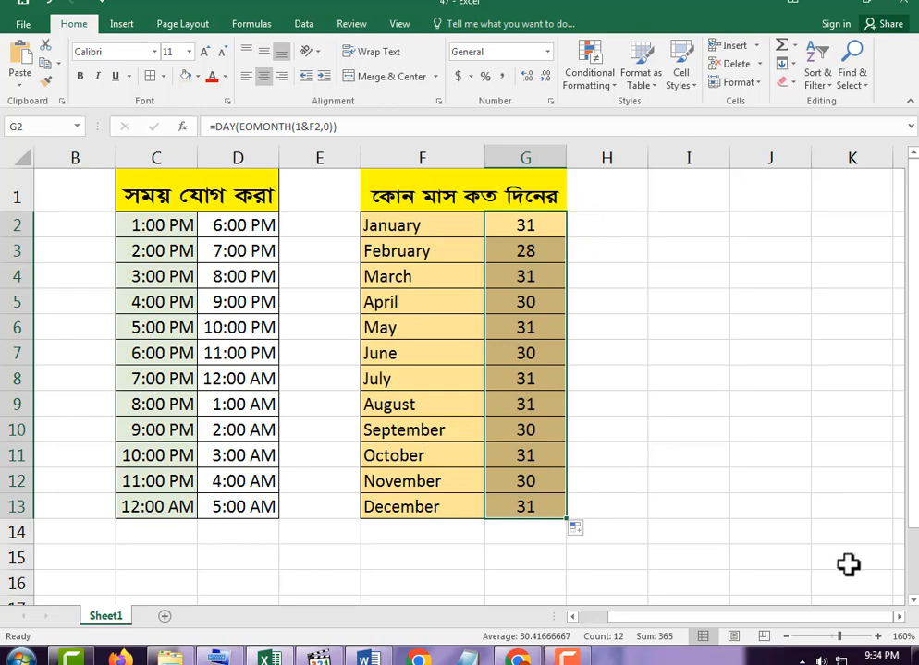
# Check the day counts for September and August against the system calendar, going back one month from September 2023.
pyautogui.click(883, 656)
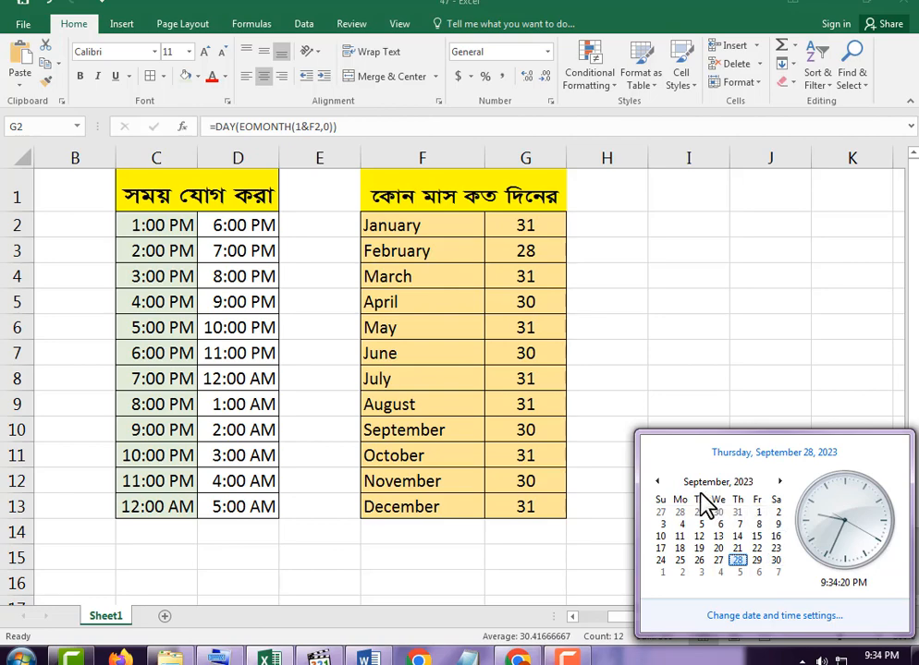
pyautogui.click(655, 482)
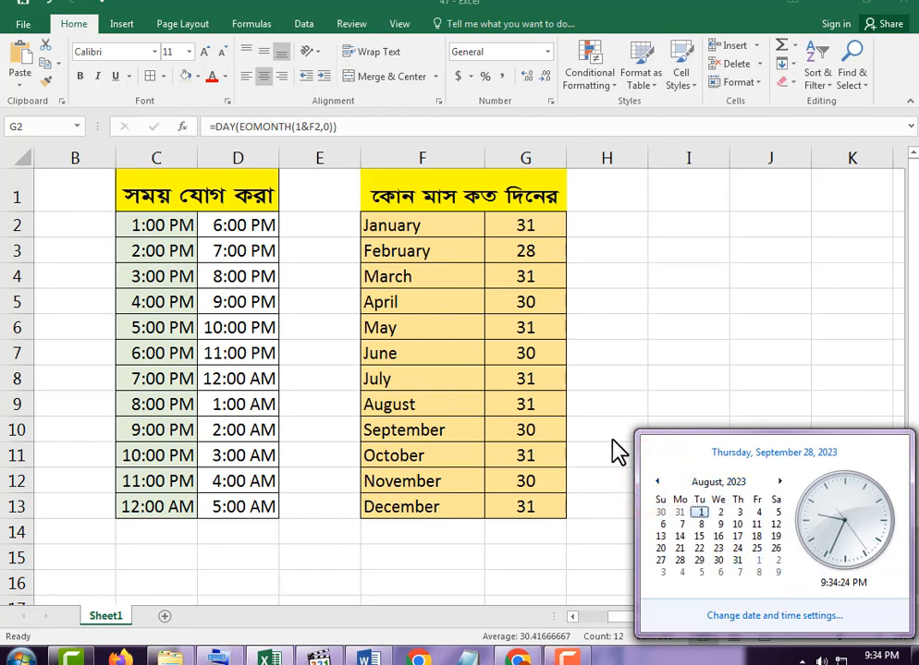
pyautogui.click(539, 404)
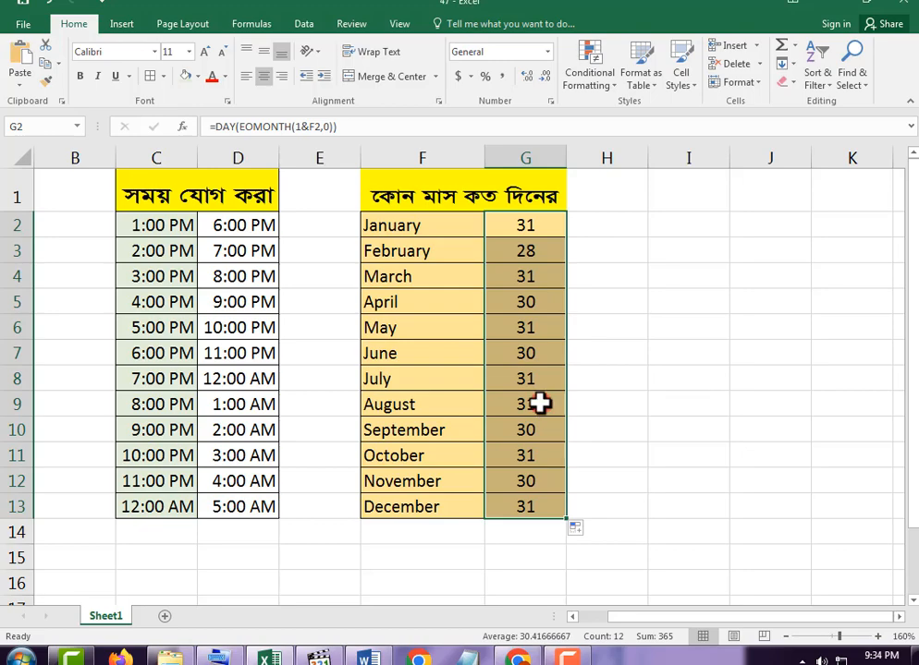
pyautogui.click(647, 437)
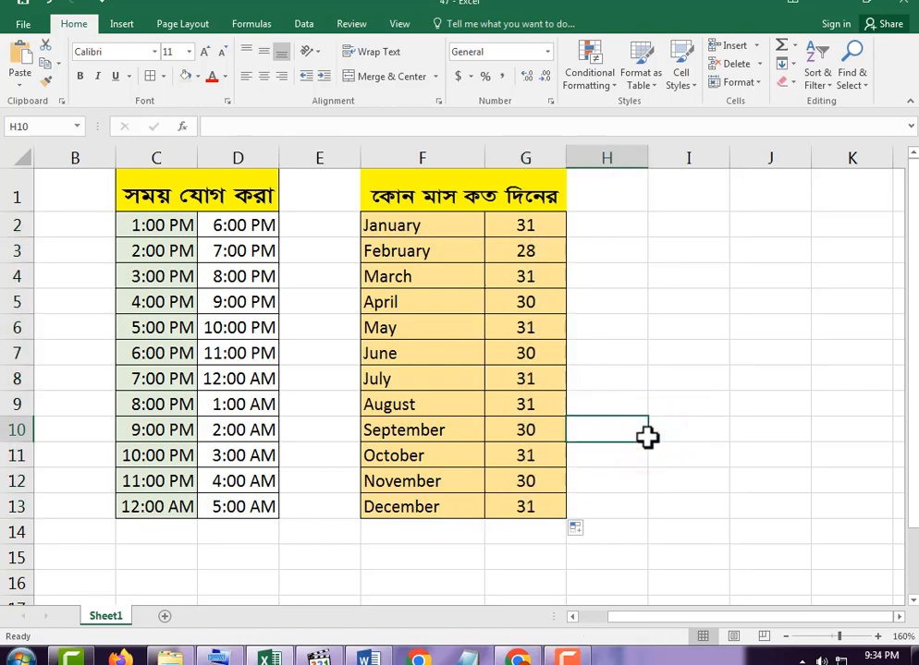